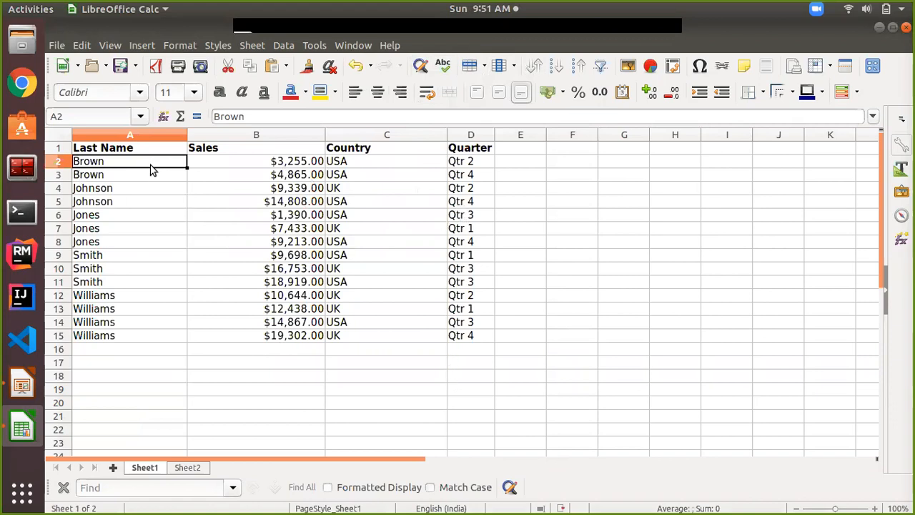
Step: Undo the last three column width changes in the sales table and return to Sheet1
key("ctrl+z")
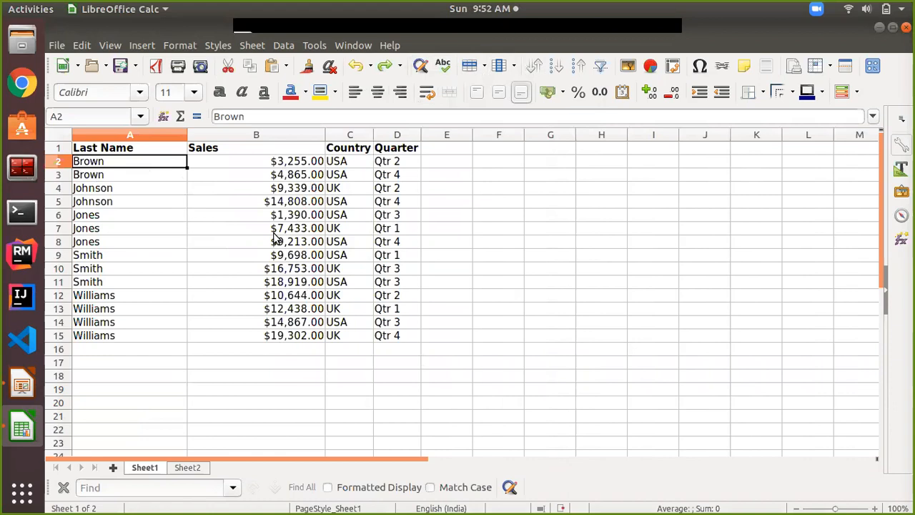
key("ctrl+z")
key("ctrl+z")
key("ctrl+Page_Down")
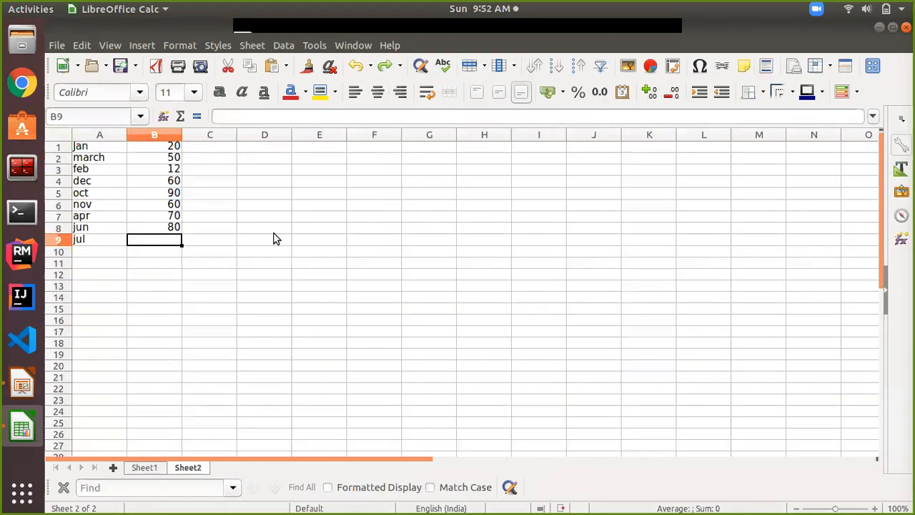
left_click(153, 469)
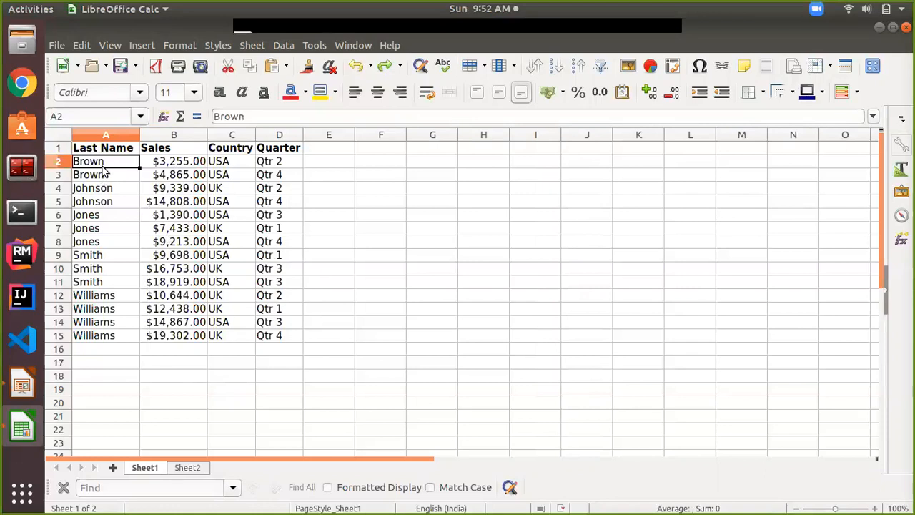
Step: Sort the sales table on Sheet1 by Last Name in descending order
left_click(93, 201)
left_click(118, 166)
left_click(282, 46)
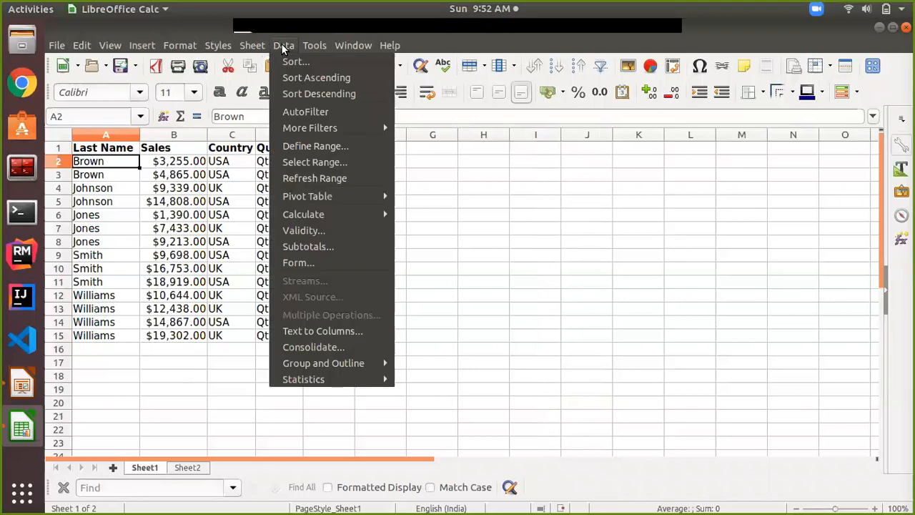
left_click(296, 93)
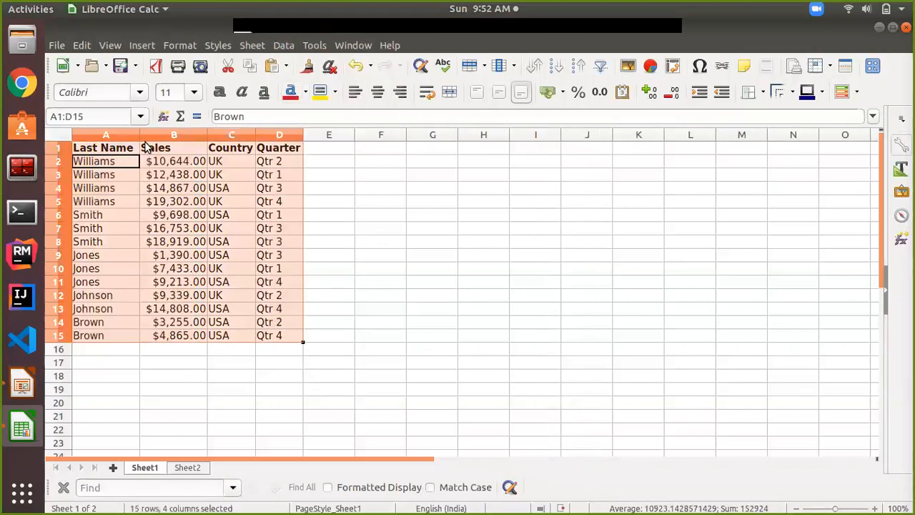
Step: Widen the Country and Sales columns of the sales table and clear the selection
left_click(139, 131)
left_click_drag(256, 135, 347, 134)
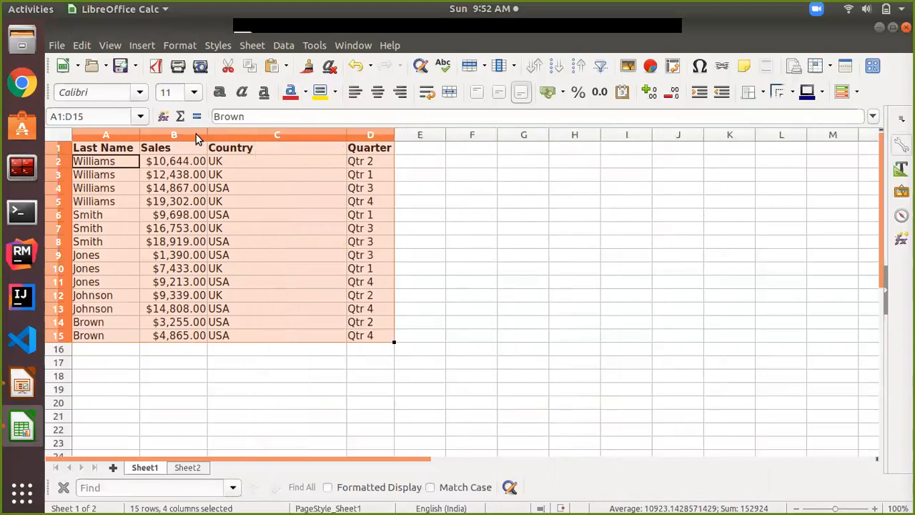
left_click_drag(207, 133, 254, 134)
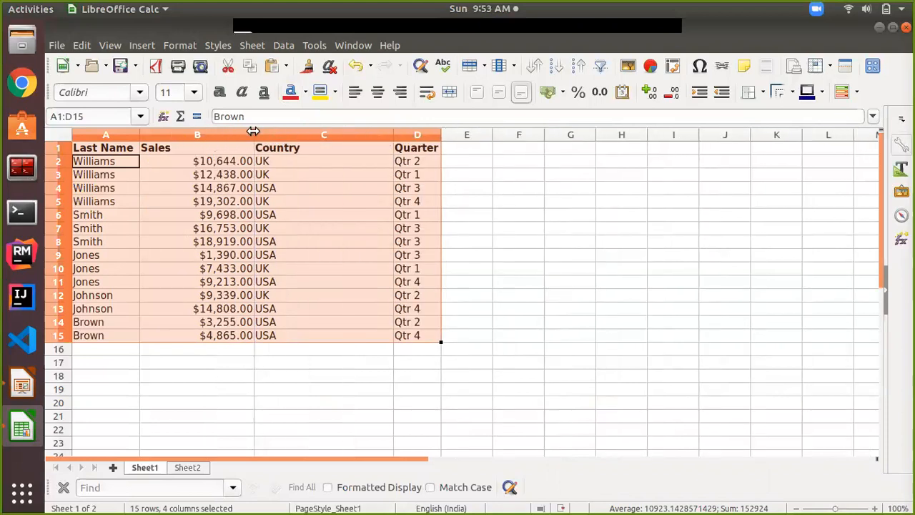
left_click(186, 401)
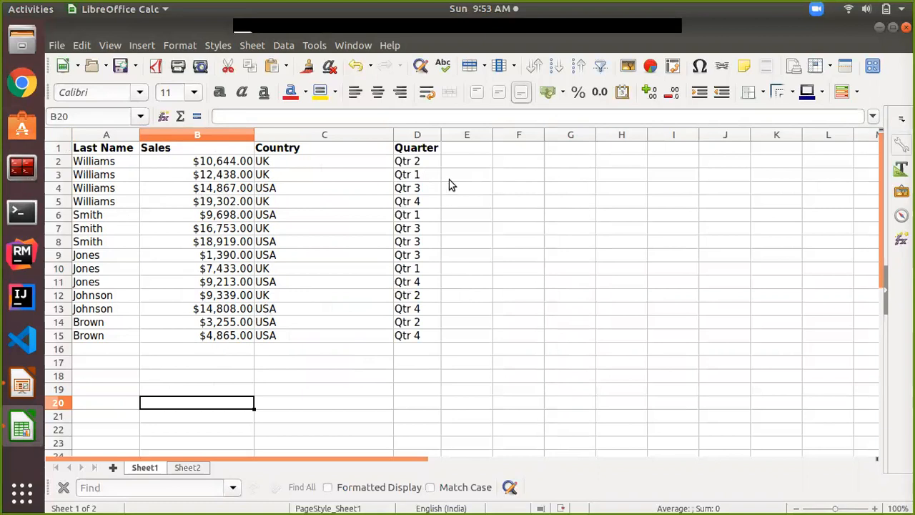
Step: Sort the sales table by Last Name descending, with Quarter ascending as the second sort key
left_click(114, 164)
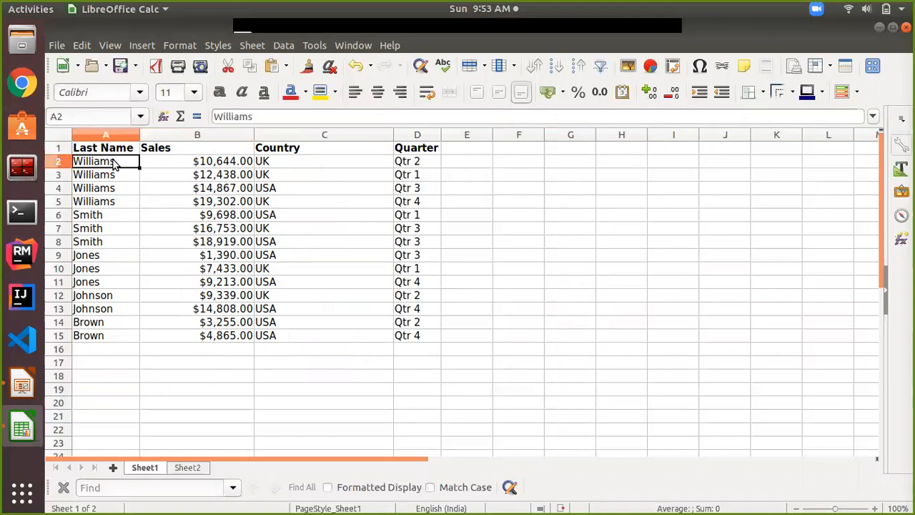
left_click(281, 46)
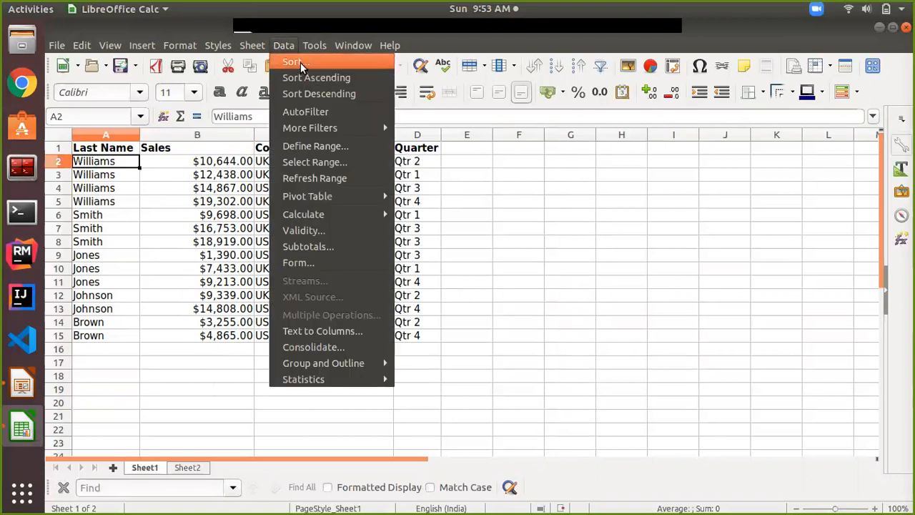
left_click(301, 65)
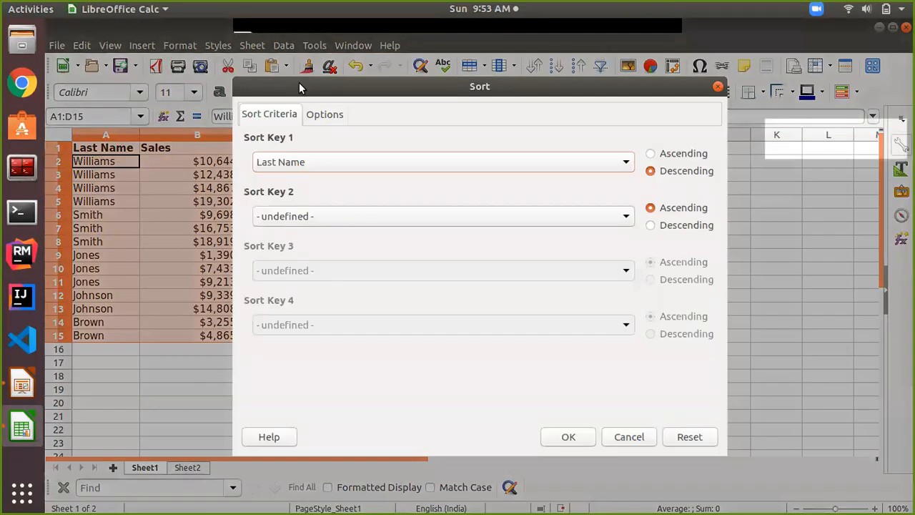
left_click(359, 219)
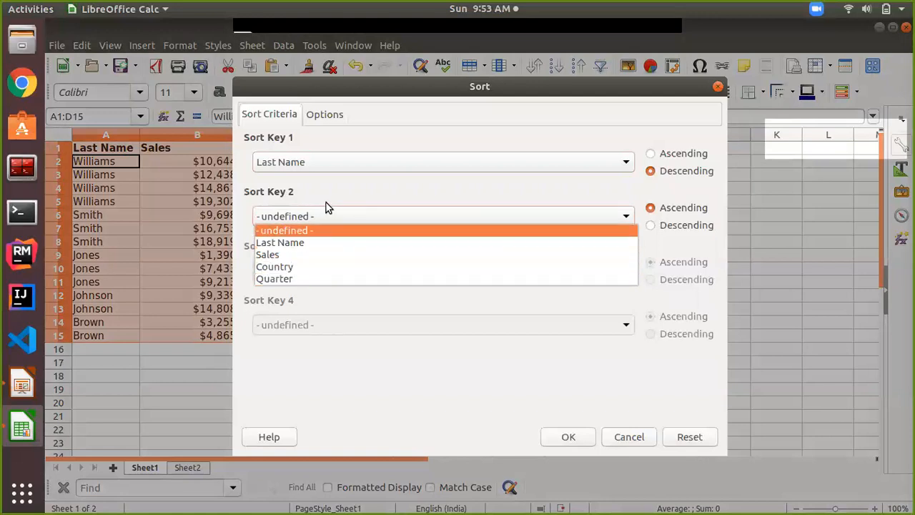
left_click(279, 277)
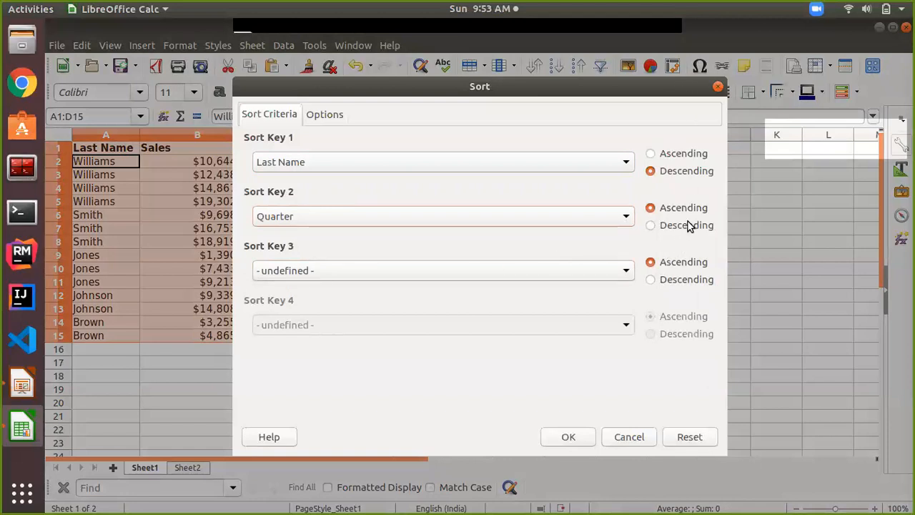
left_click(567, 437)
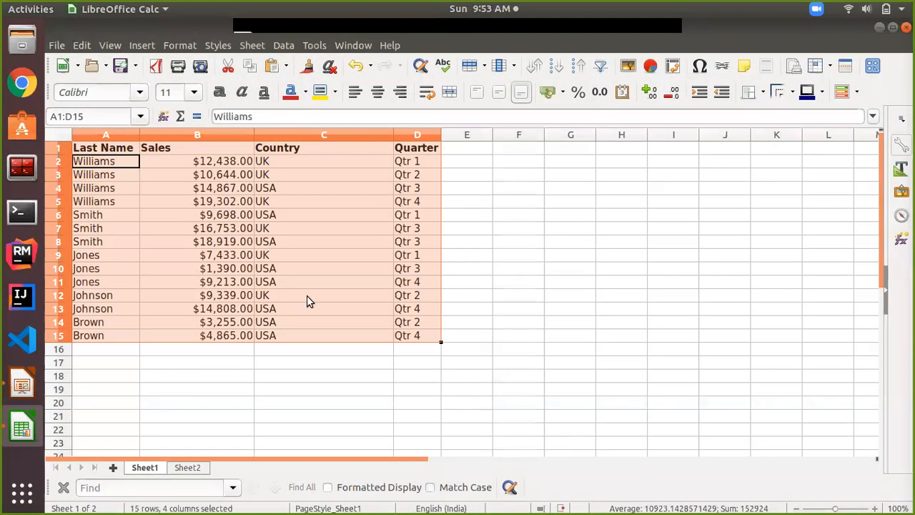
left_click(128, 165)
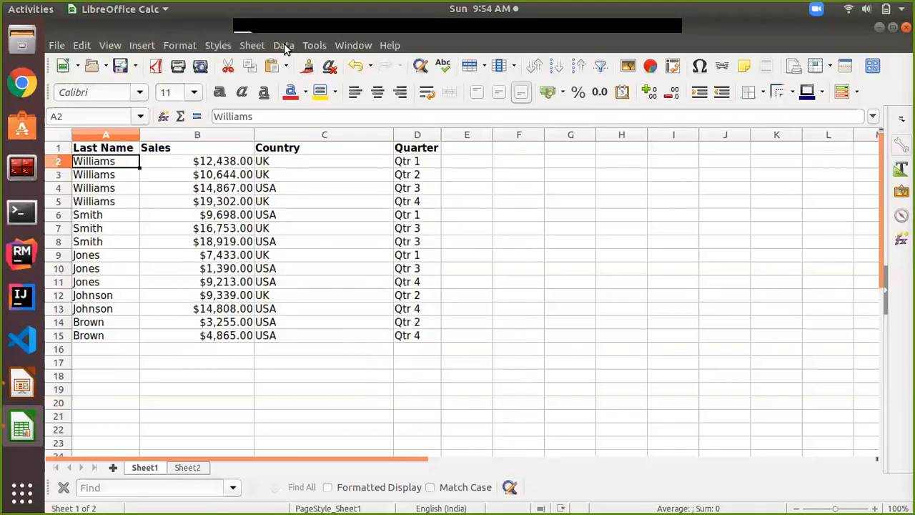
Step: Enter 70 as the value for jul in cell B9 of Sheet2
left_click(187, 468)
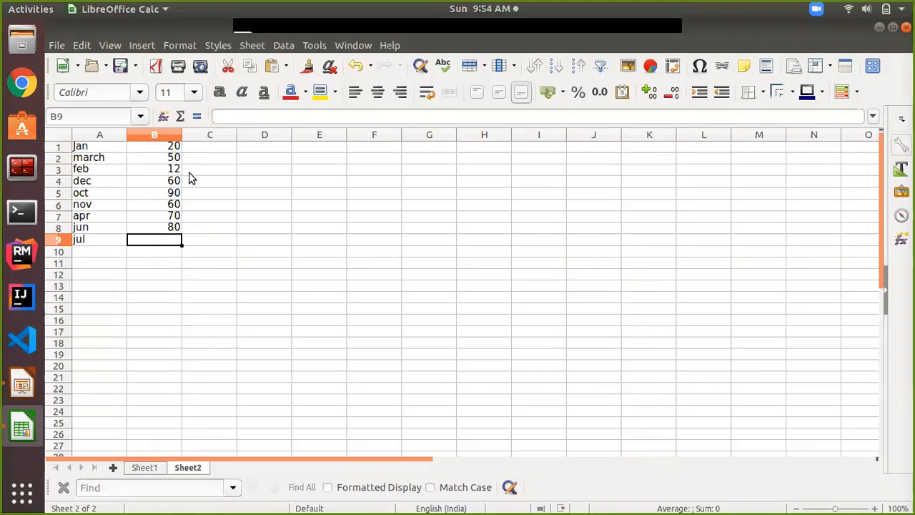
left_click(150, 286)
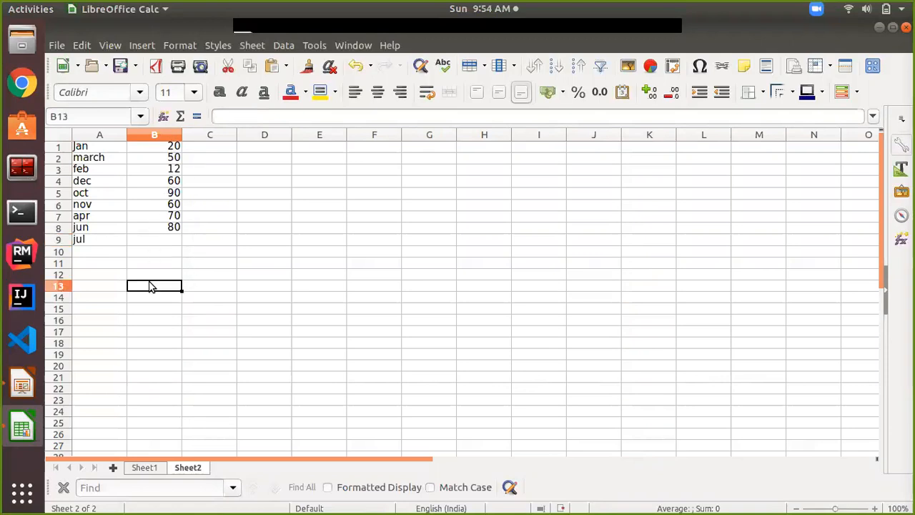
left_click(155, 243)
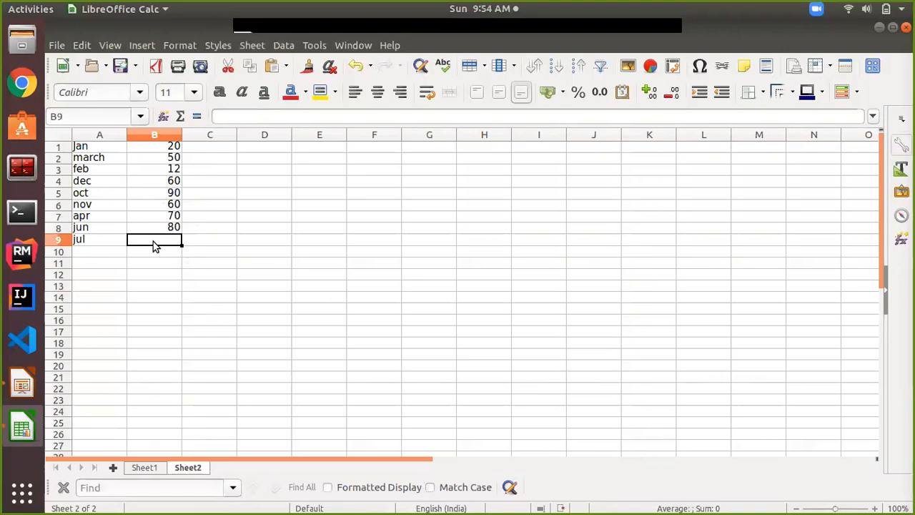
type("70")
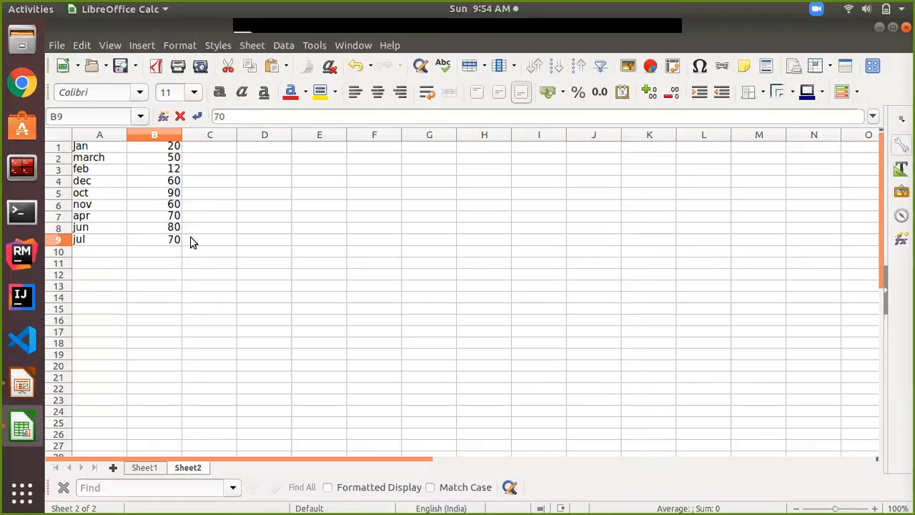
left_click(164, 297)
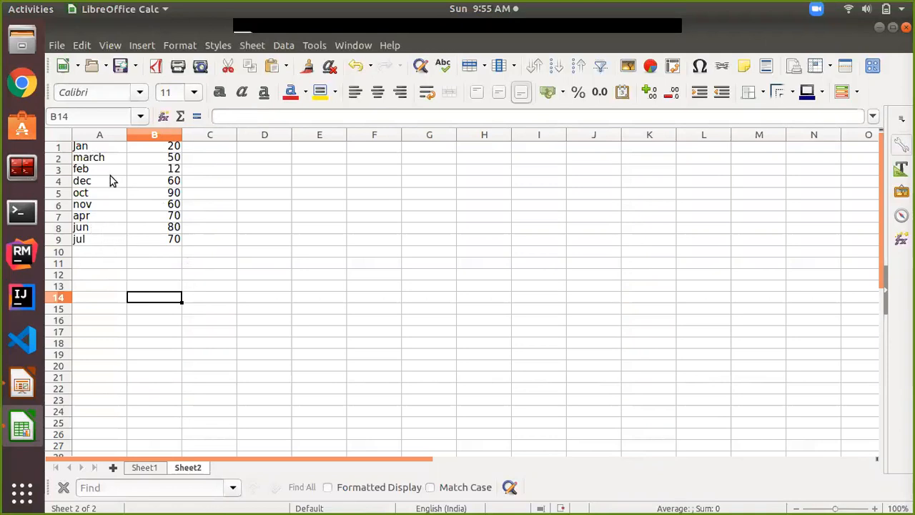
Step: Sort the month table by Column A ascending with the custom sort order Jan,Feb,Mar,Apr,May,Jun,Jul,Aug,Sep,Oct,Nov,Dec
left_click(119, 147)
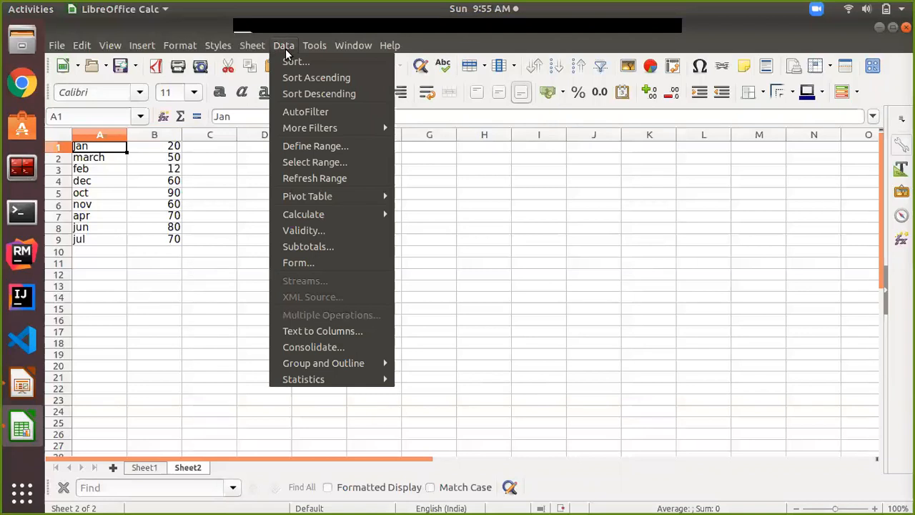
left_click(290, 62)
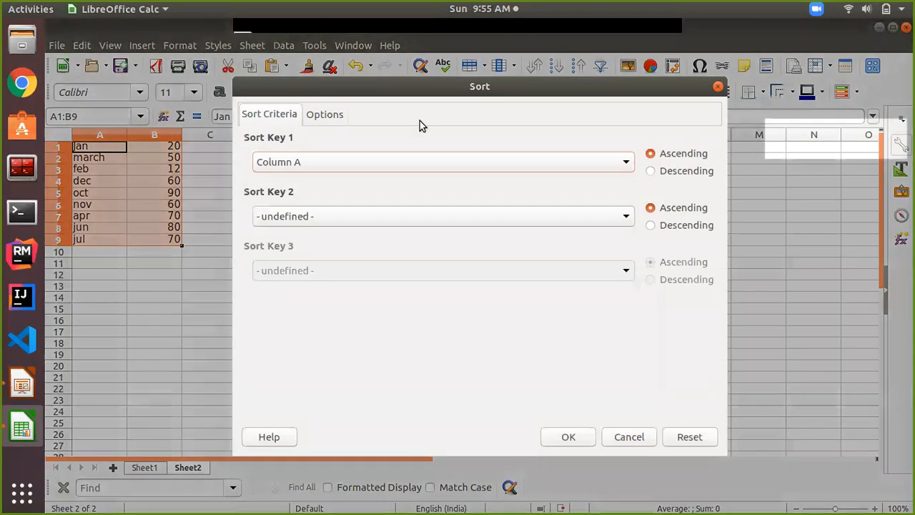
left_click(339, 120)
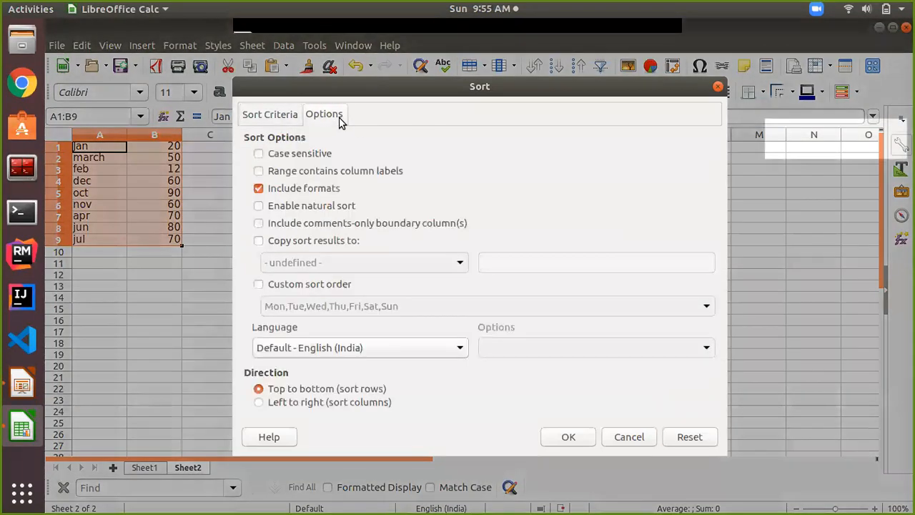
left_click(258, 286)
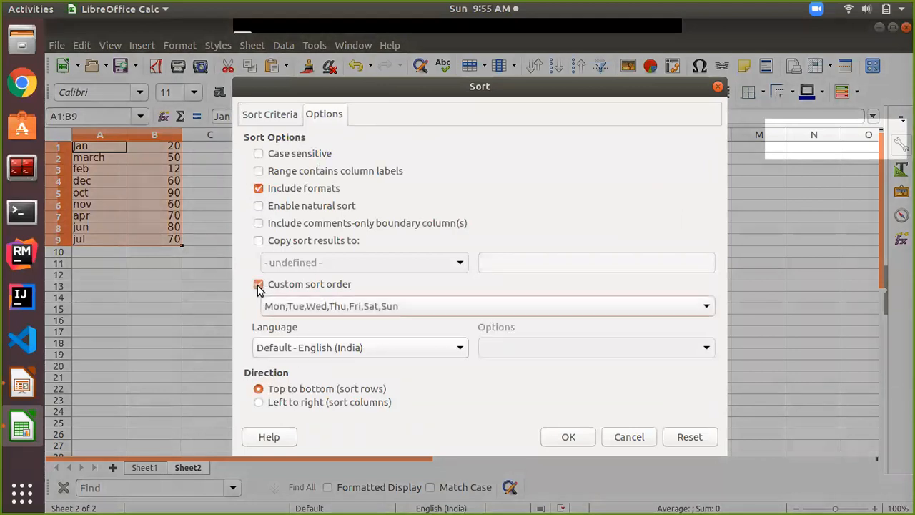
left_click(326, 312)
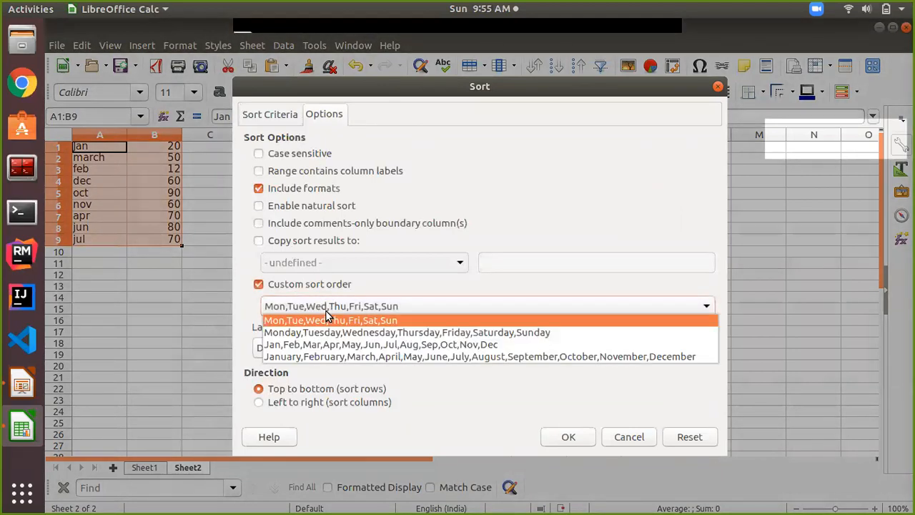
left_click(314, 346)
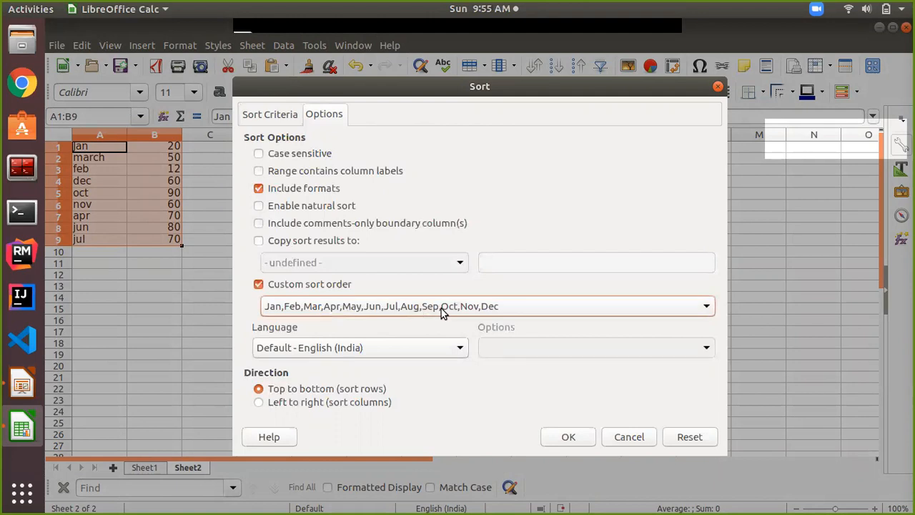
left_click(572, 443)
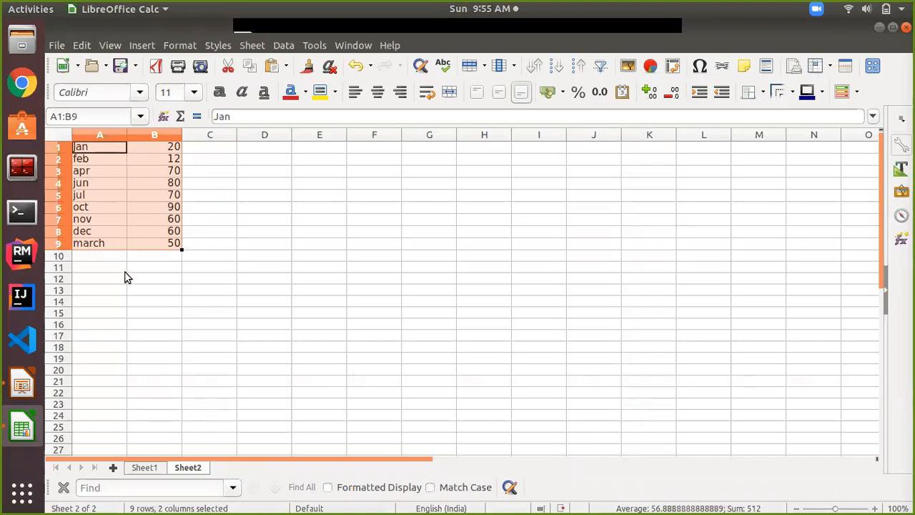
Step: Shorten the month name in cell A9 to mar
left_click(93, 242)
left_click(256, 116)
key("BackSpace")
key("BackSpace")
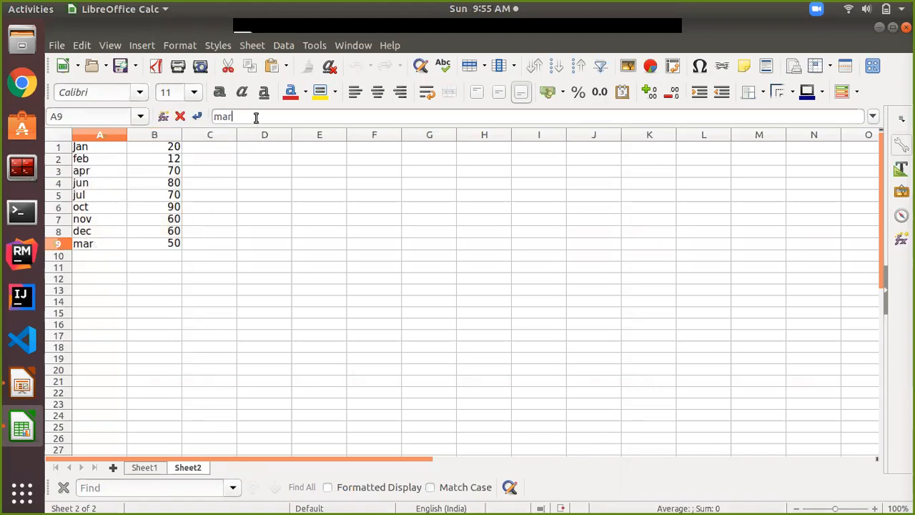
key("Return")
Step: Re-sort the corrected month table by Column A ascending, keeping the abbreviated Jan to Dec custom sort order
left_click(105, 146)
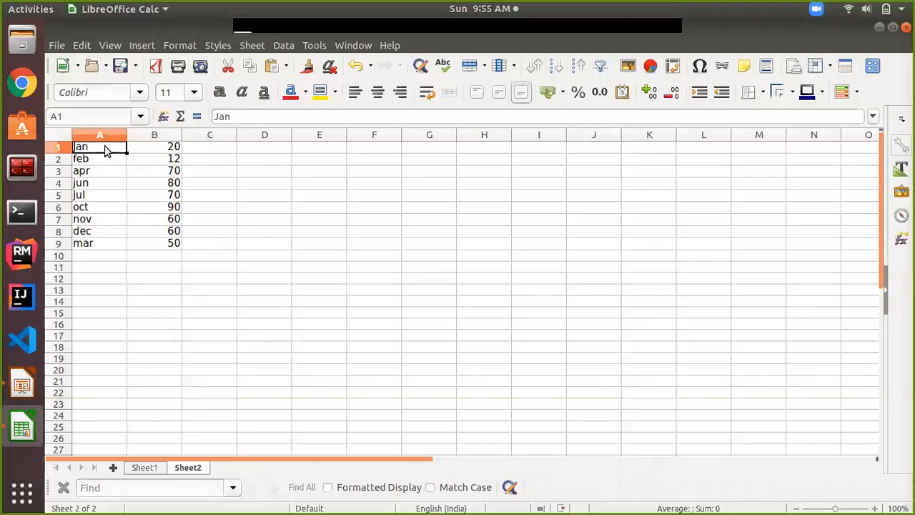
left_click(284, 45)
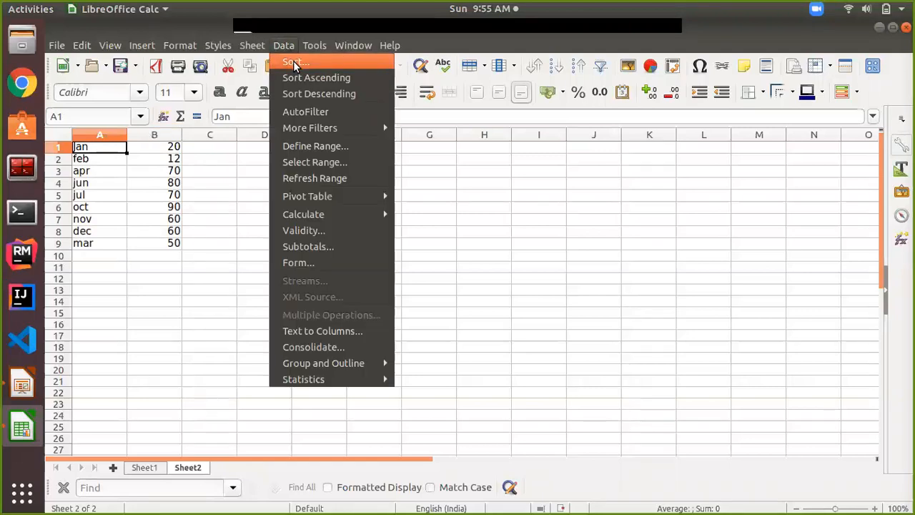
left_click(295, 64)
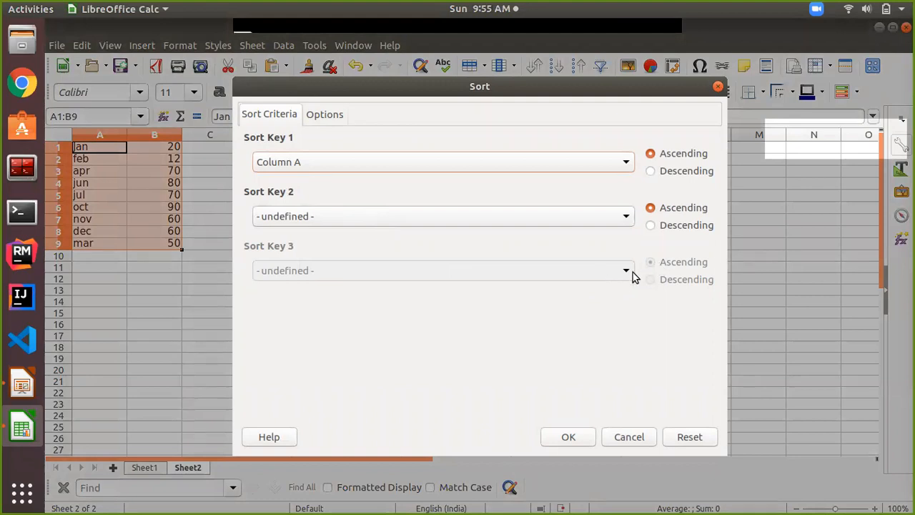
left_click(345, 168)
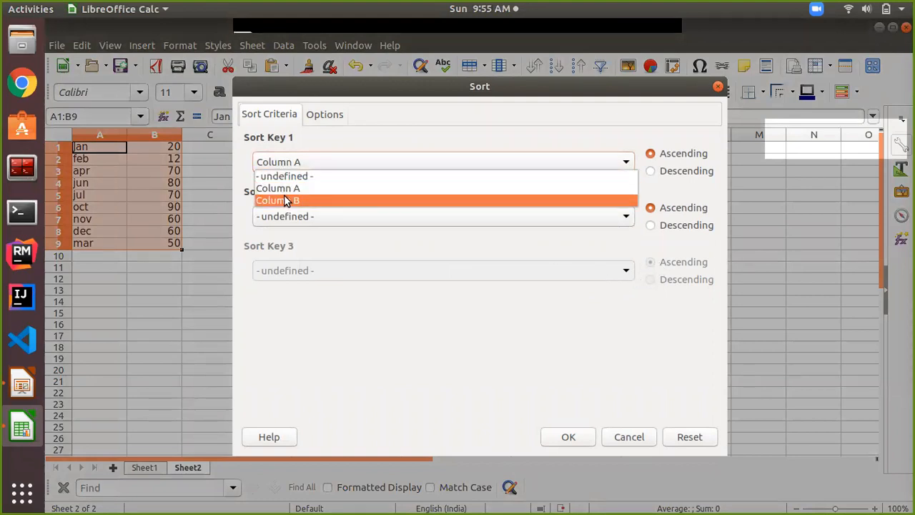
left_click(312, 120)
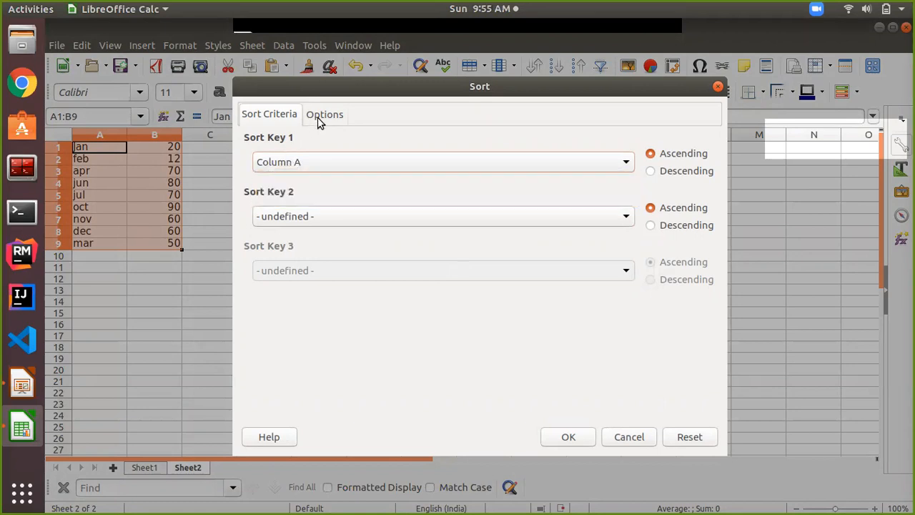
left_click(323, 117)
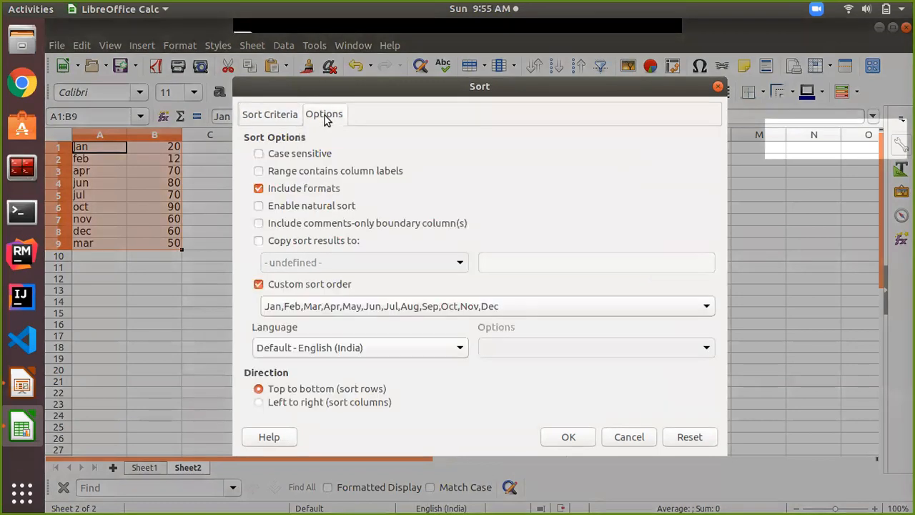
left_click(505, 308)
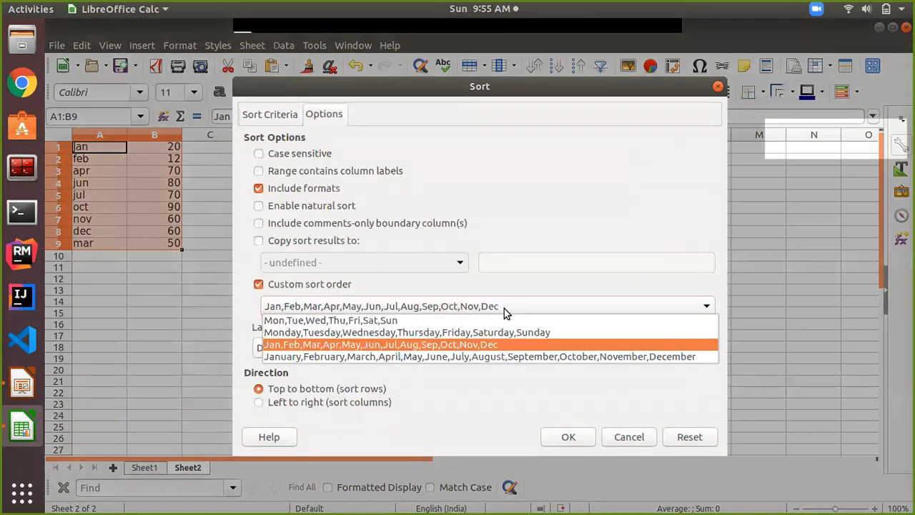
left_click(379, 347)
left_click(568, 438)
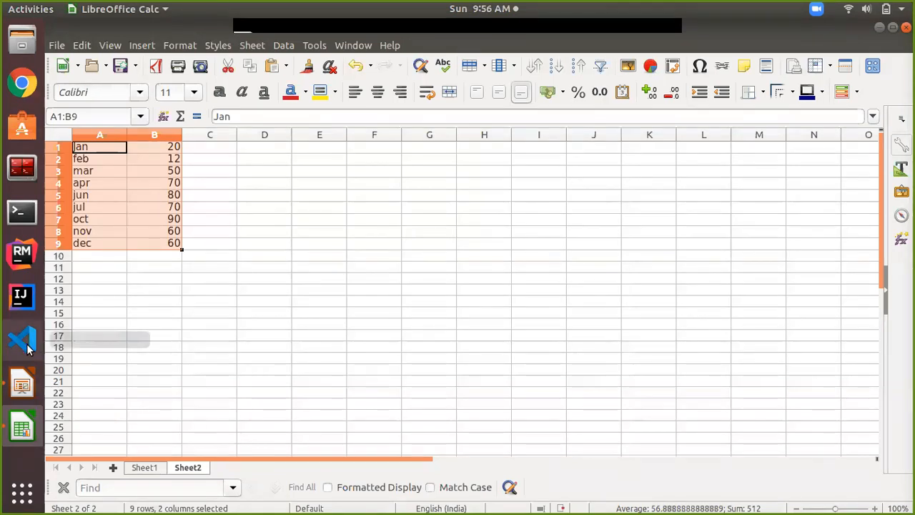
Step: Switch to the LibreOffice Impress presentation and show slide 4 on sorting data by multiple columns
left_click(22, 385)
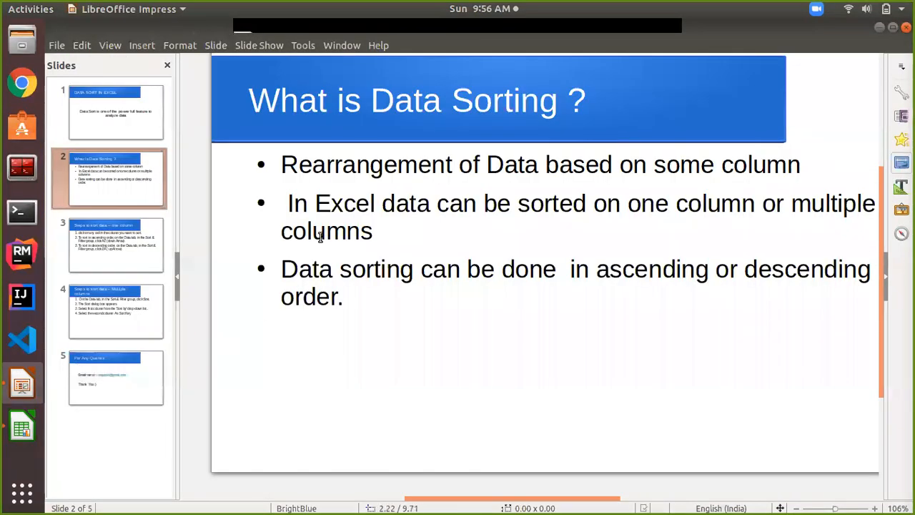
left_click(106, 300)
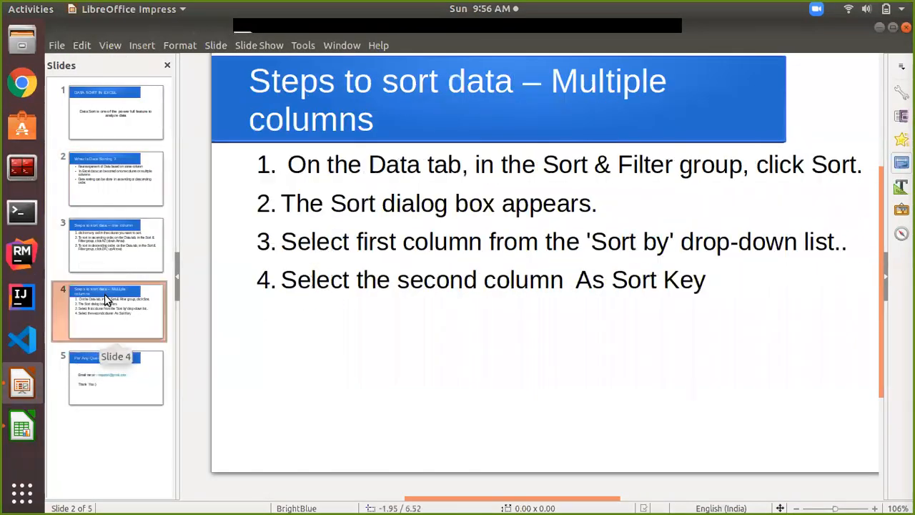